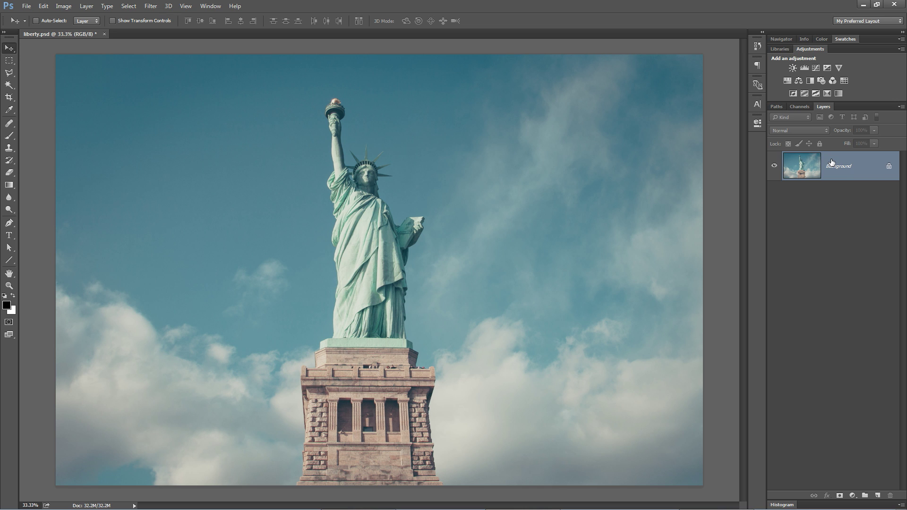
- Convert the Background layer to a smart object and apply a Mosaic smart filter with cell size 60
{"action": "right_click", "coordinate": [831, 163]}
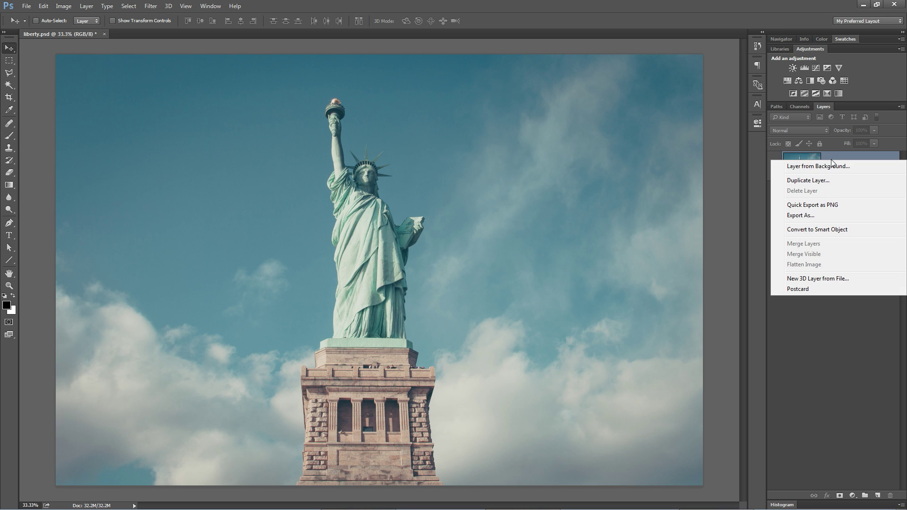
{"action": "left_click", "coordinate": [813, 231]}
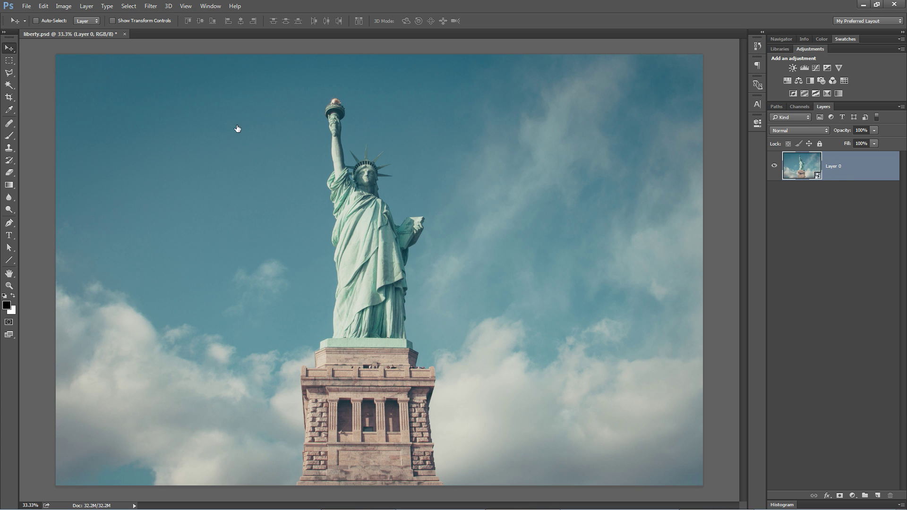
{"action": "left_click", "coordinate": [151, 6]}
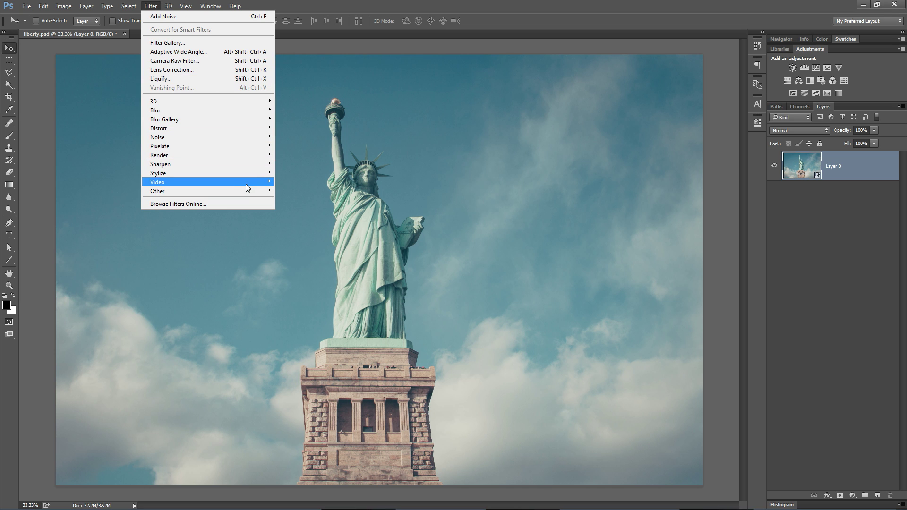
{"action": "mouse_move", "coordinate": [213, 112]}
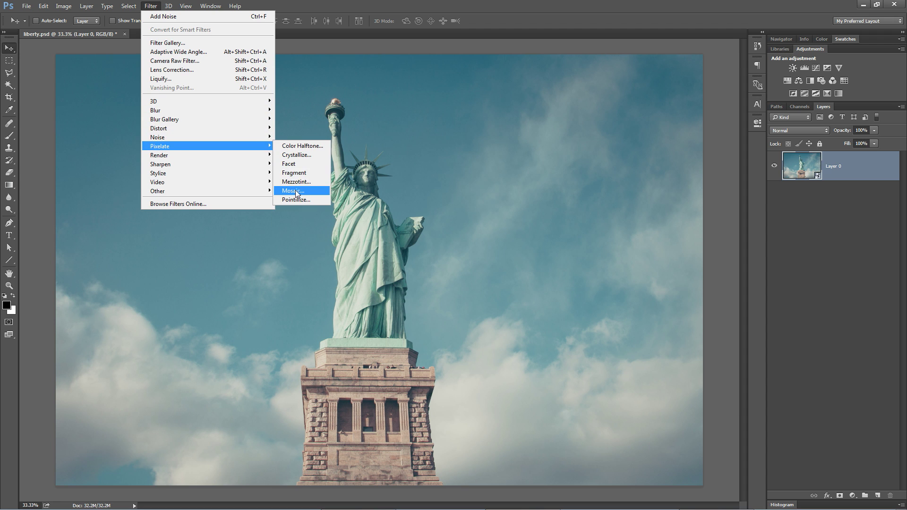
{"action": "left_click", "coordinate": [295, 191]}
{"action": "left_click_drag", "start_coordinate": [219, 149], "coordinate": [577, 135]}
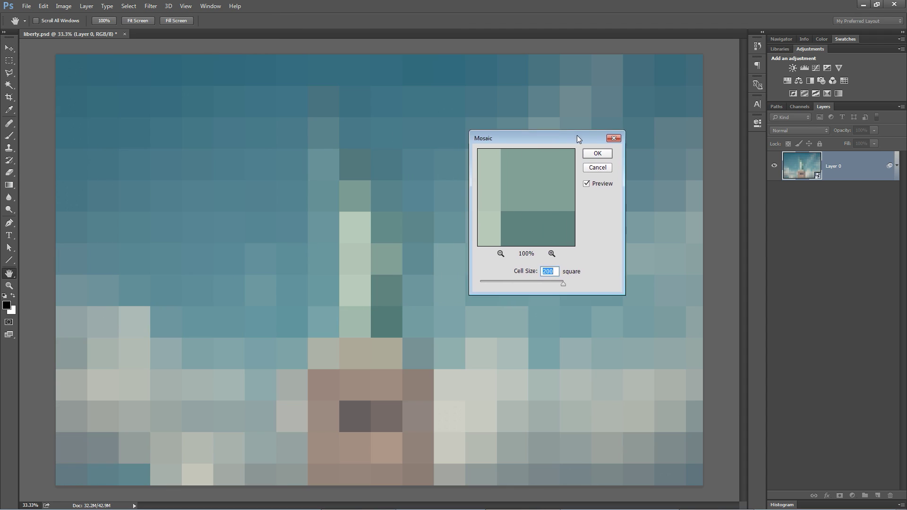
{"action": "left_click", "coordinate": [511, 284]}
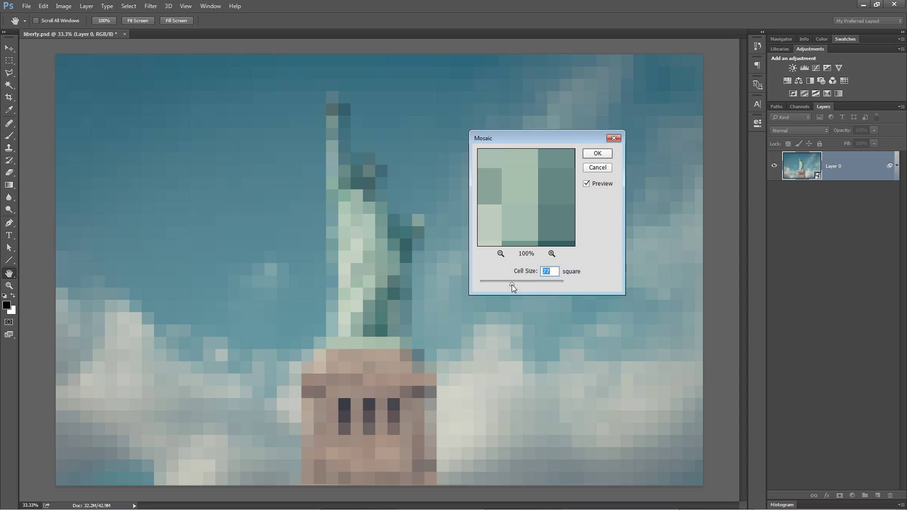
{"action": "left_click_drag", "start_coordinate": [515, 282], "coordinate": [503, 286]}
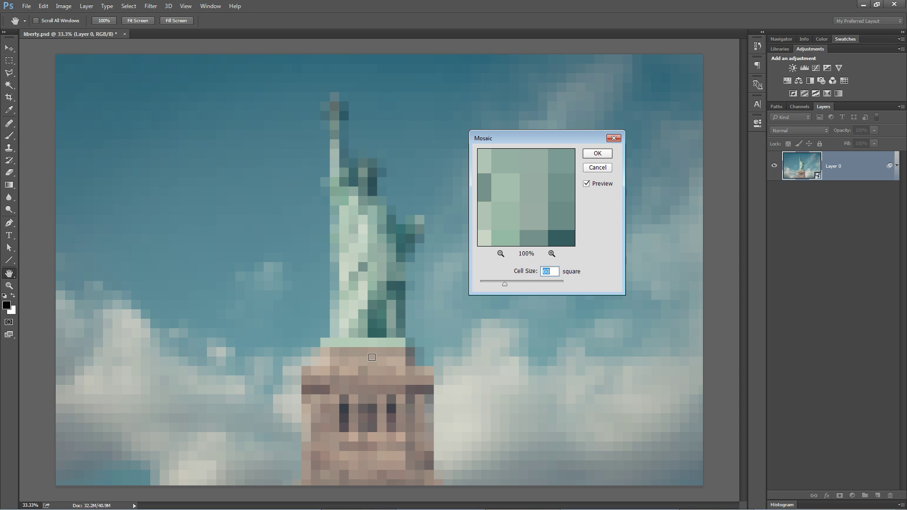
{"action": "left_click", "coordinate": [604, 155]}
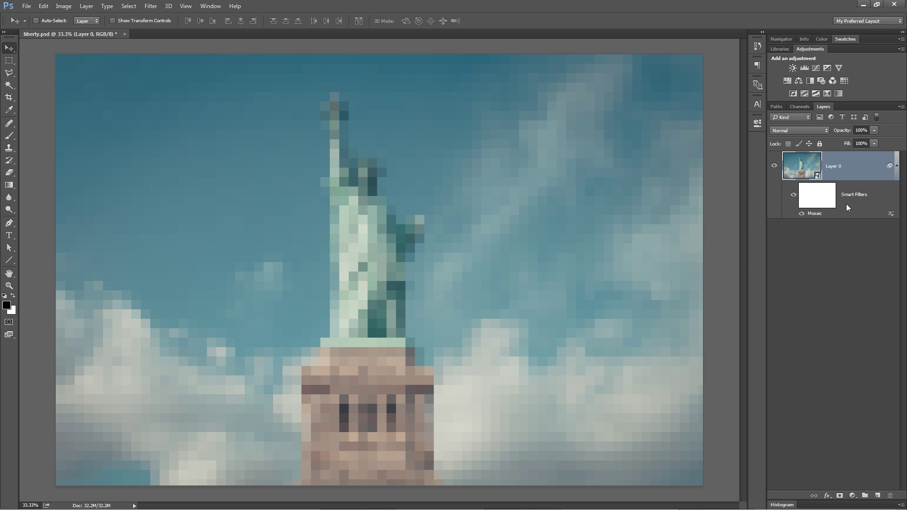
- Lower the Mosaic smart filter's cell size for finer blocks, then bring up its blending options
{"action": "double_click", "coordinate": [815, 214]}
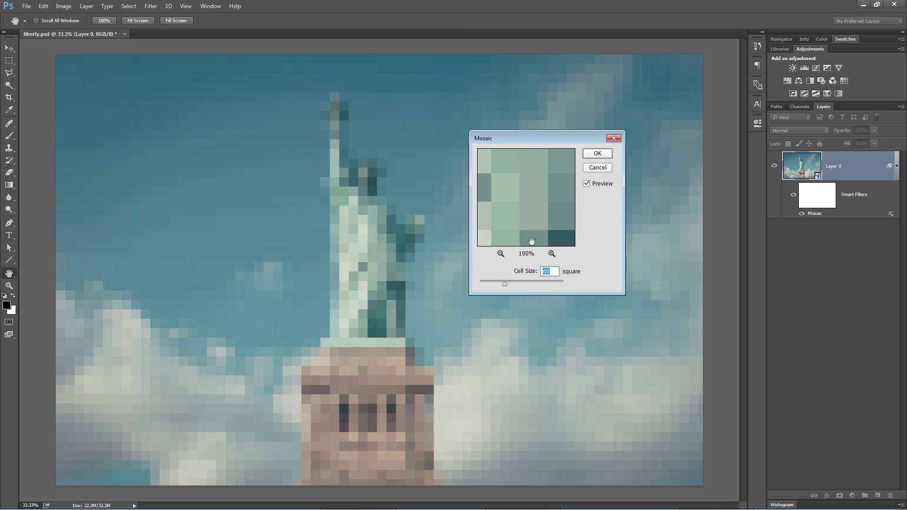
{"action": "mouse_move", "coordinate": [495, 283]}
{"action": "left_mouse_down"}
{"action": "mouse_move", "coordinate": [523, 285]}
{"action": "mouse_move", "coordinate": [503, 285]}
{"action": "left_mouse_up"}
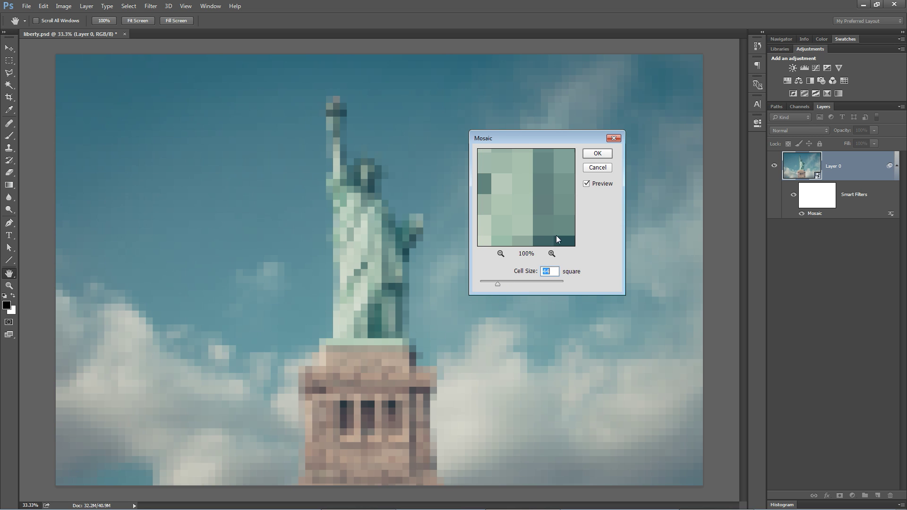
{"action": "left_click", "coordinate": [593, 153]}
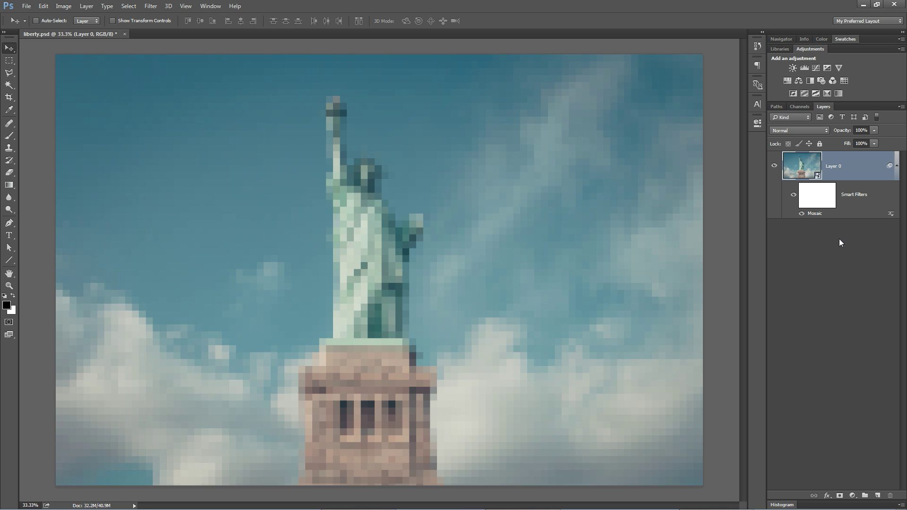
{"action": "double_click", "coordinate": [890, 215]}
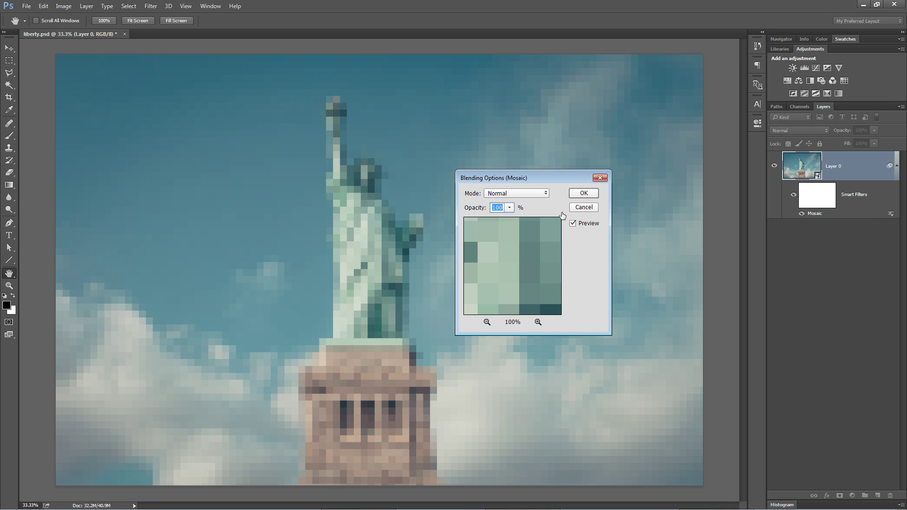
{"action": "mouse_move", "coordinate": [482, 211]}
{"action": "left_mouse_down"}
{"action": "mouse_move", "coordinate": [465, 211]}
{"action": "mouse_move", "coordinate": [481, 212]}
{"action": "left_mouse_up"}
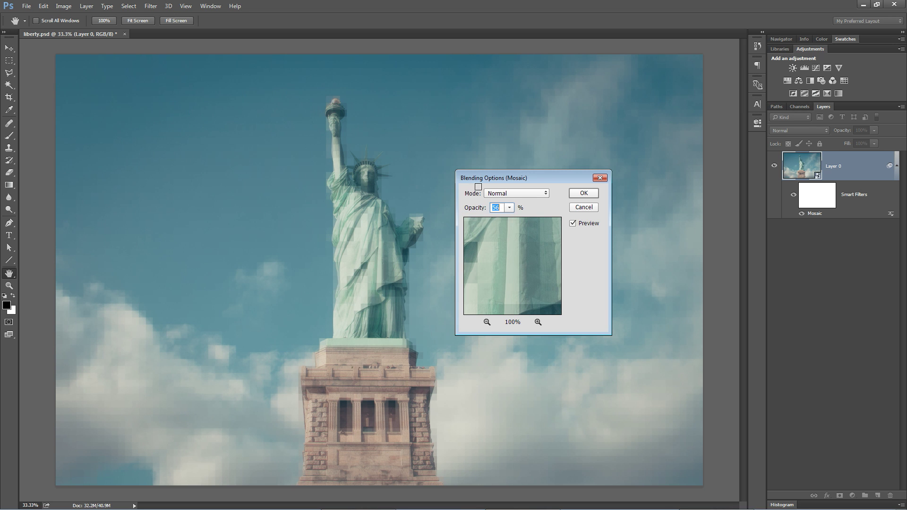
{"action": "left_click_drag", "start_coordinate": [478, 209], "coordinate": [487, 210]}
{"action": "left_click", "coordinate": [522, 192]}
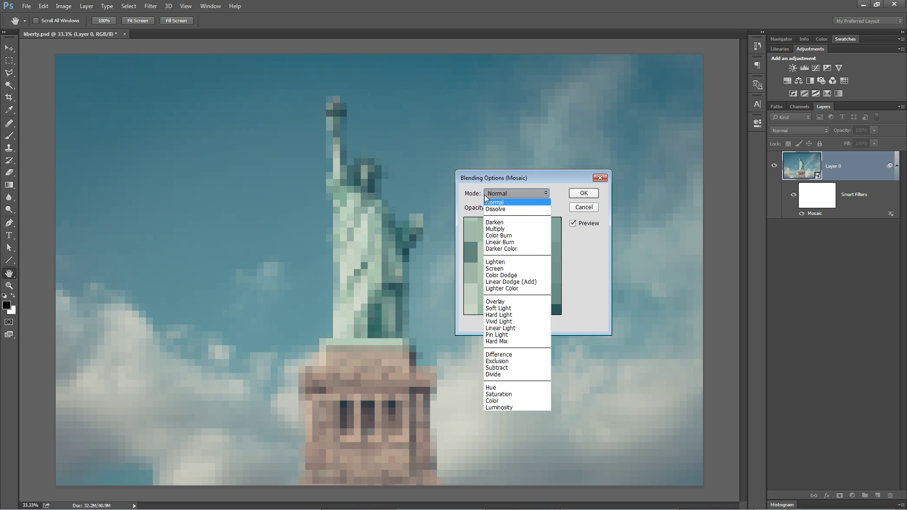
{"action": "left_click", "coordinate": [508, 301]}
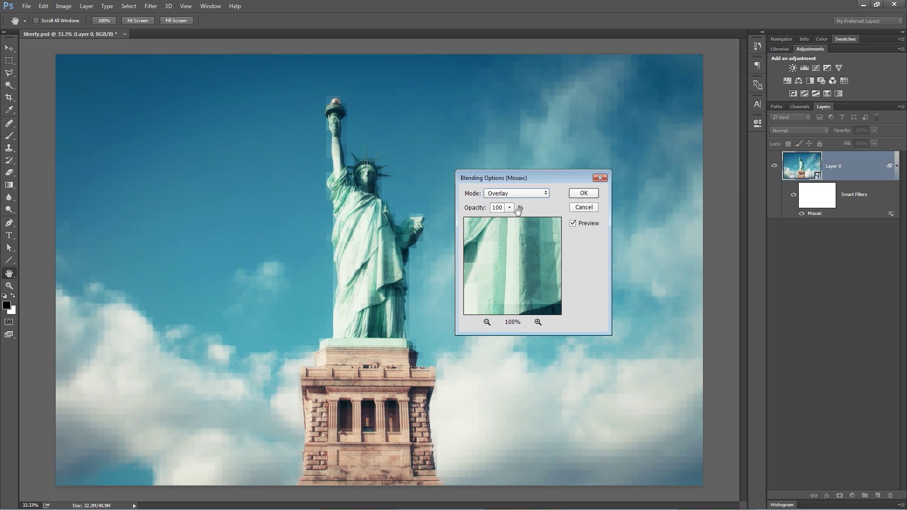
{"action": "left_click", "coordinate": [516, 193]}
{"action": "left_click", "coordinate": [510, 317]}
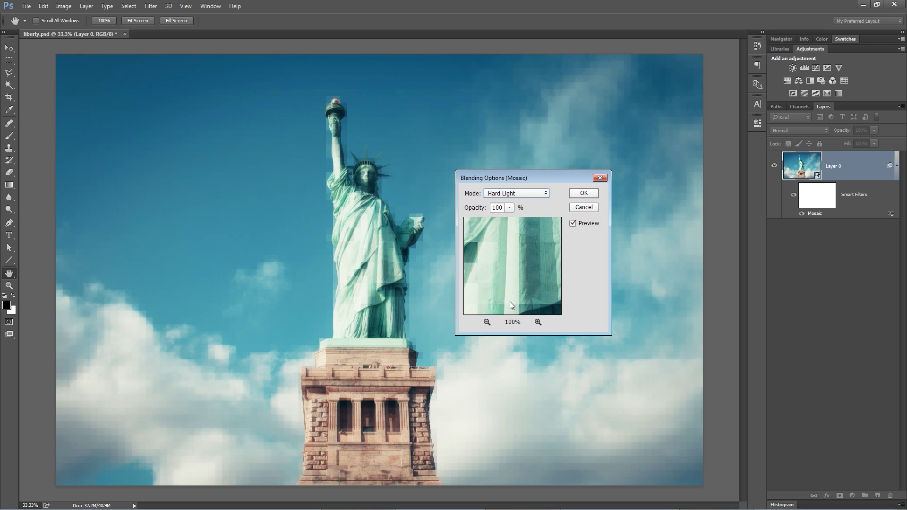
{"action": "left_click", "coordinate": [515, 193]}
{"action": "left_click", "coordinate": [514, 229]}
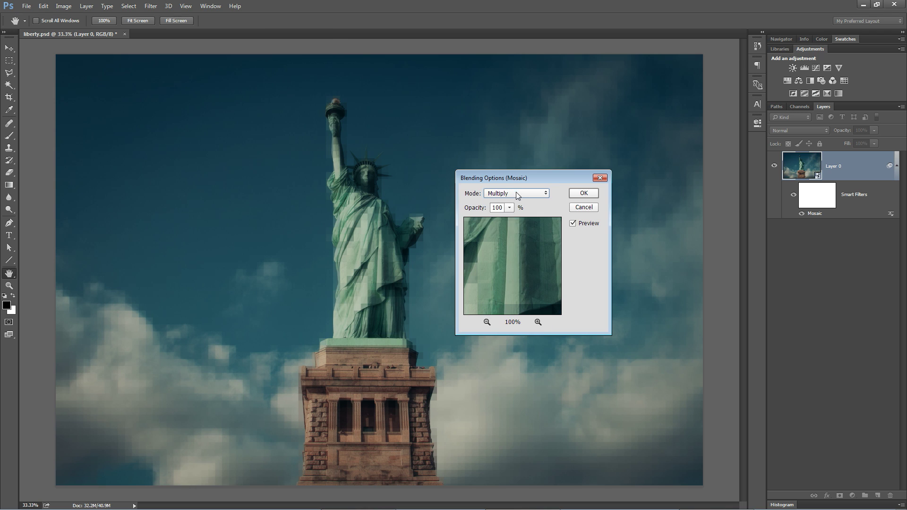
{"action": "left_click", "coordinate": [516, 192]}
{"action": "left_click", "coordinate": [515, 202]}
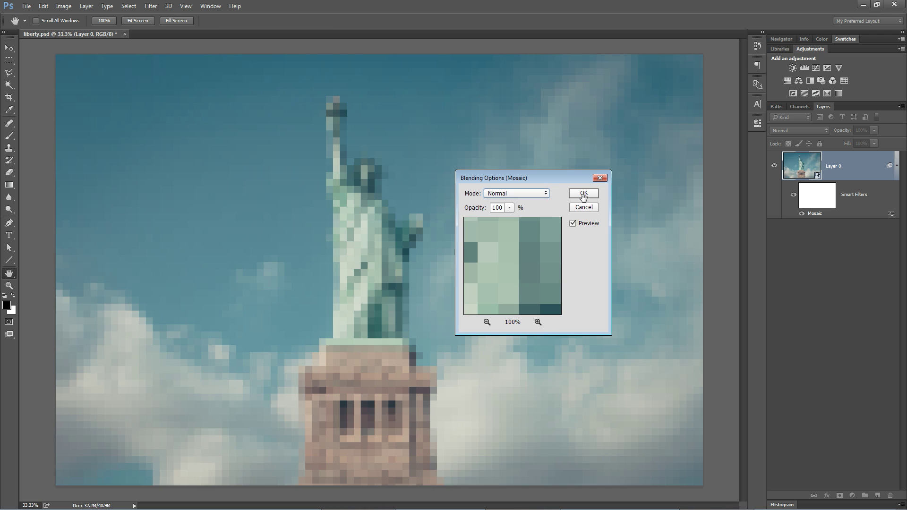
{"action": "left_click", "coordinate": [584, 193]}
{"action": "left_click", "coordinate": [822, 197]}
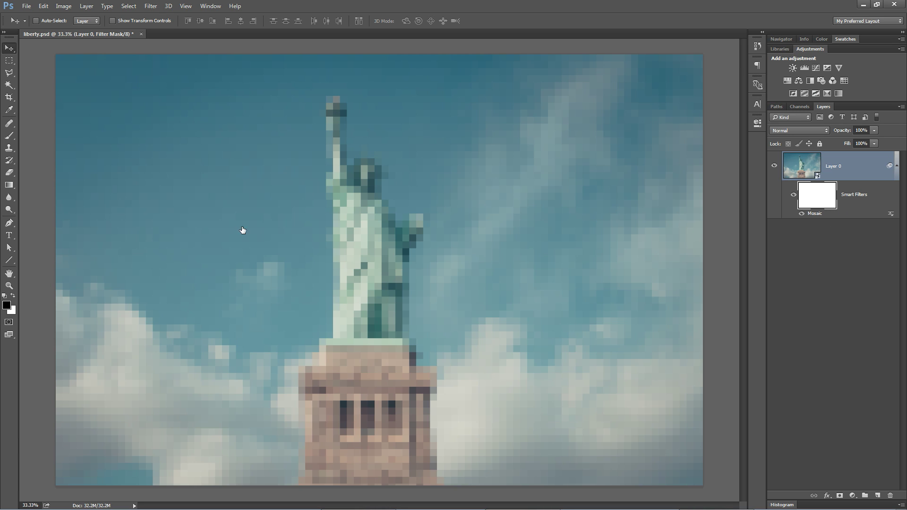
- Mask the Mosaic filter with an inverted rectangle so only the strip around the statue stays pixelated
{"action": "left_click", "coordinate": [9, 61]}
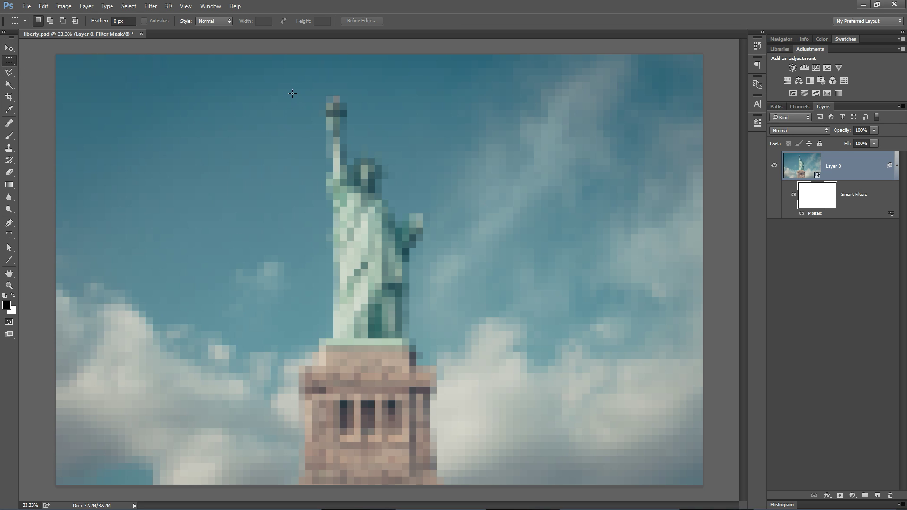
{"action": "left_click_drag", "start_coordinate": [293, 93], "coordinate": [444, 485]}
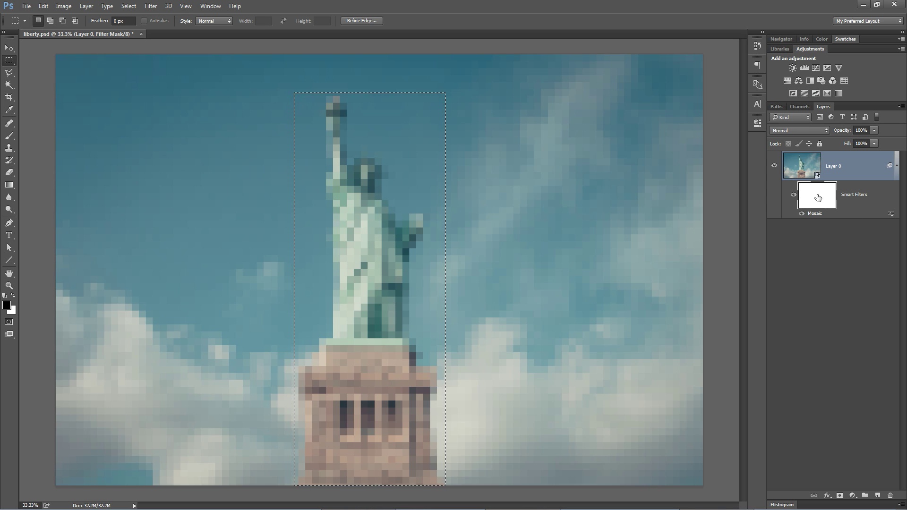
{"action": "key", "text": "alt+BackSpace"}
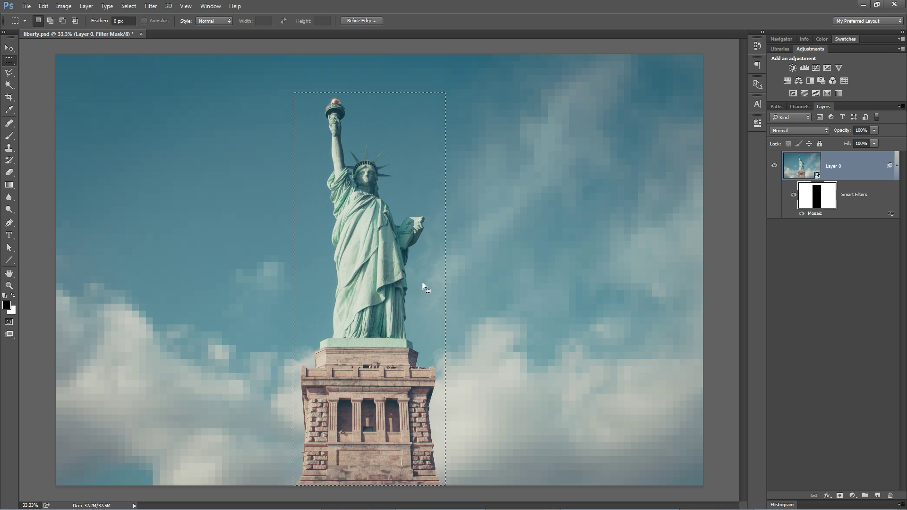
{"action": "key", "text": "ctrl+z"}
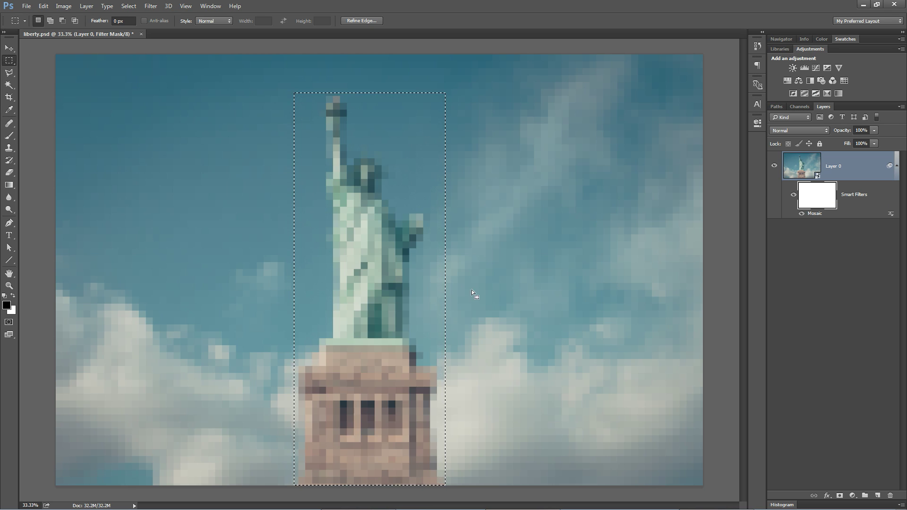
{"action": "key", "text": "ctrl+z"}
{"action": "key", "text": "ctrl+z"}
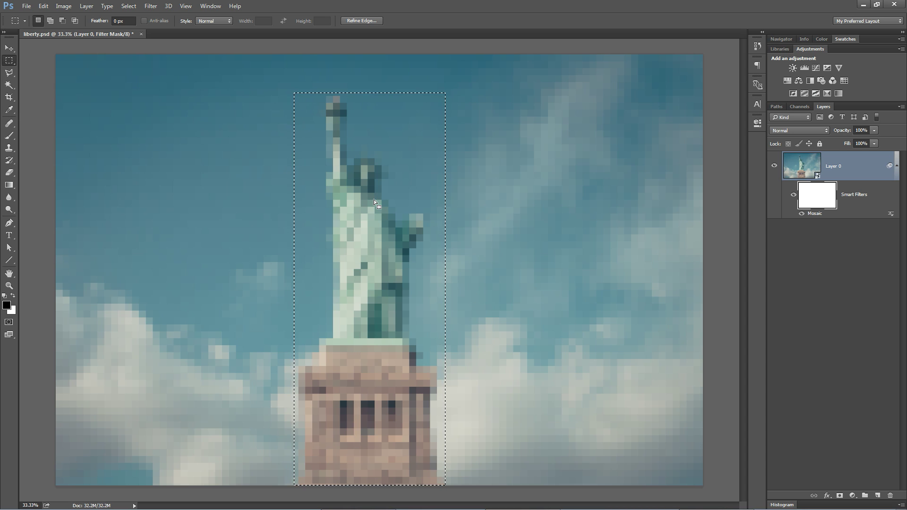
{"action": "key", "text": "ctrl+shift+i"}
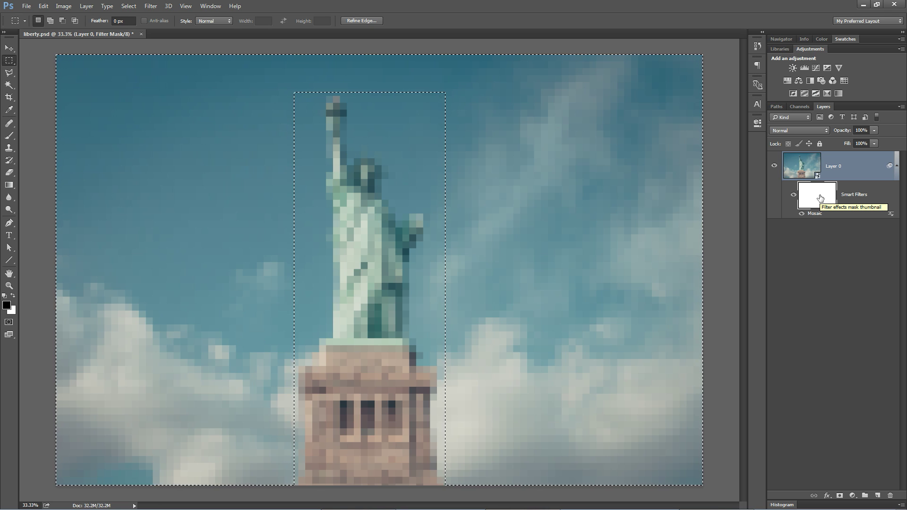
{"action": "key", "text": "ctrl+i"}
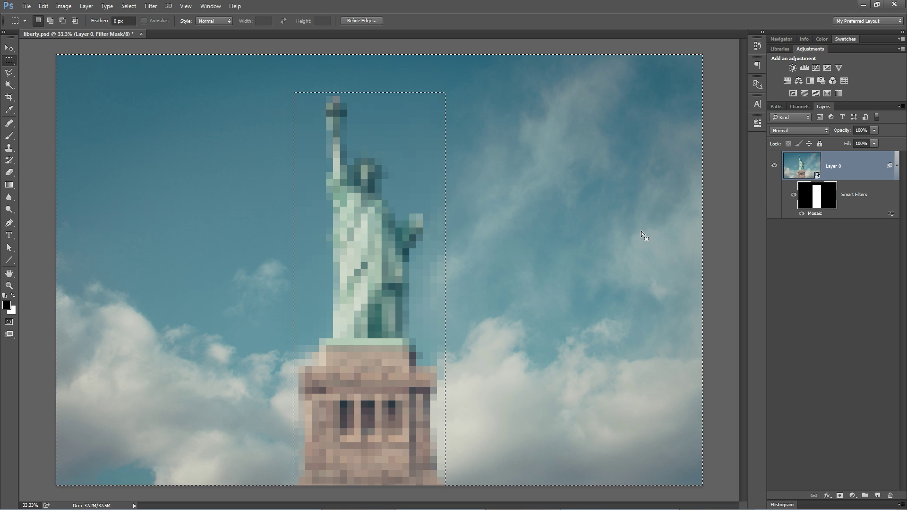
{"action": "key", "text": "ctrl+d"}
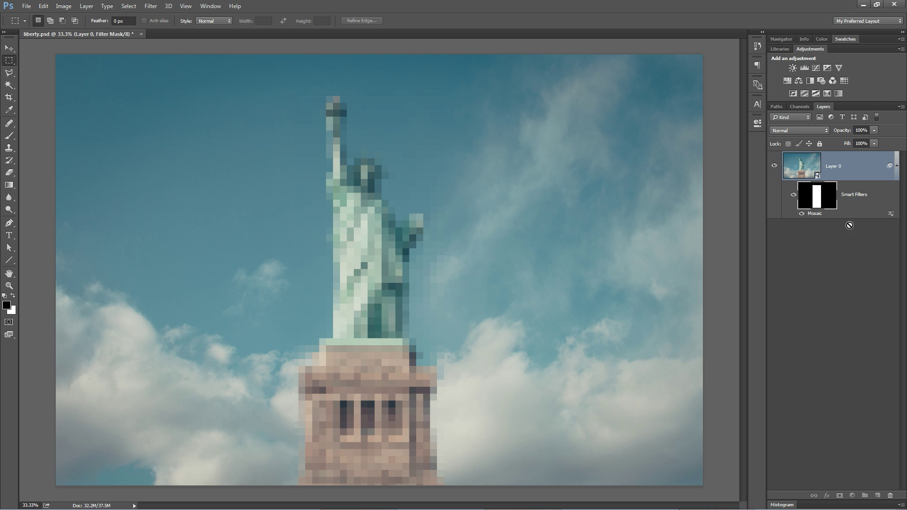
- Drag the Smart Filters entry to the trash to remove the Mosaic filter and its mask
{"action": "left_click_drag", "start_coordinate": [890, 500], "coordinate": [890, 496]}
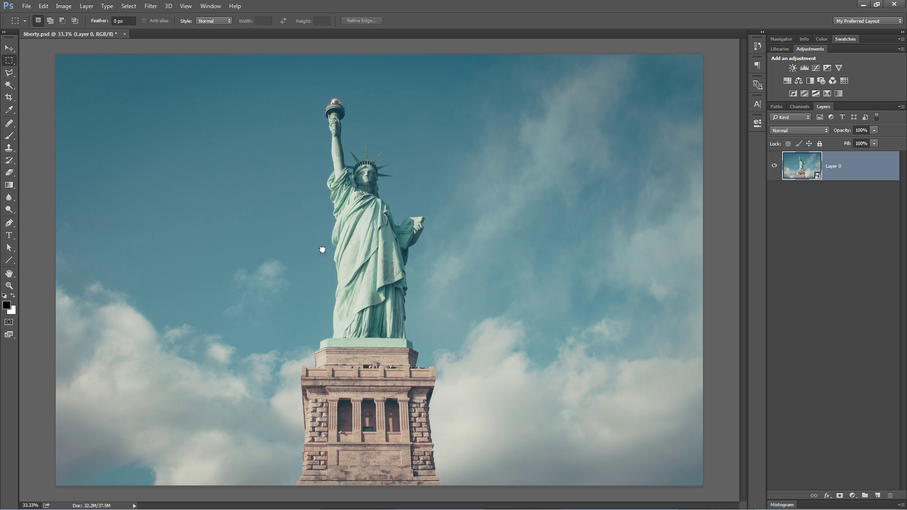